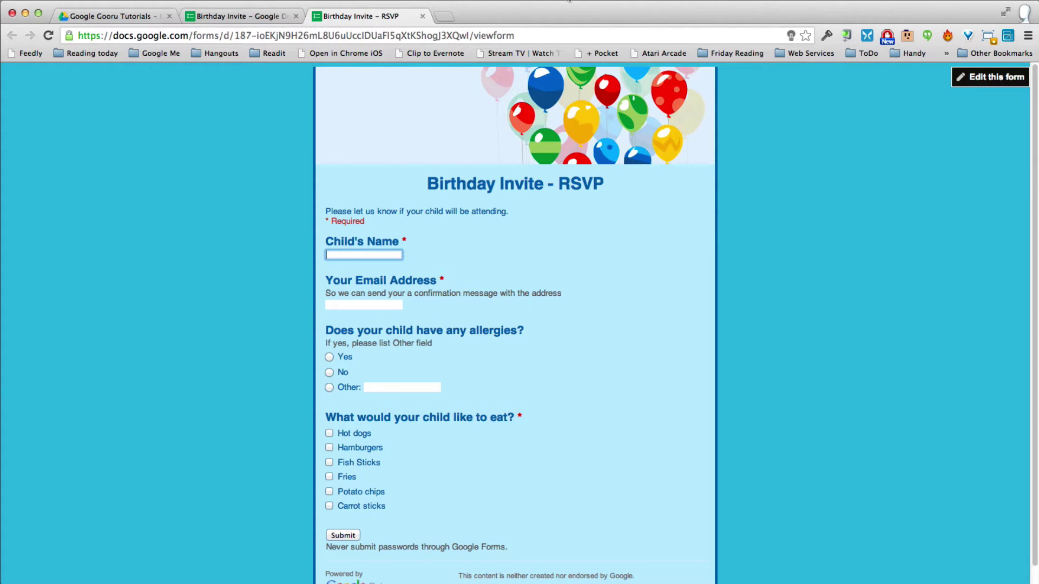
Step: Send the Birthday Invite form's responses to a new Birthday Invite (Responses) spreadsheet and open it
left_click(243, 17)
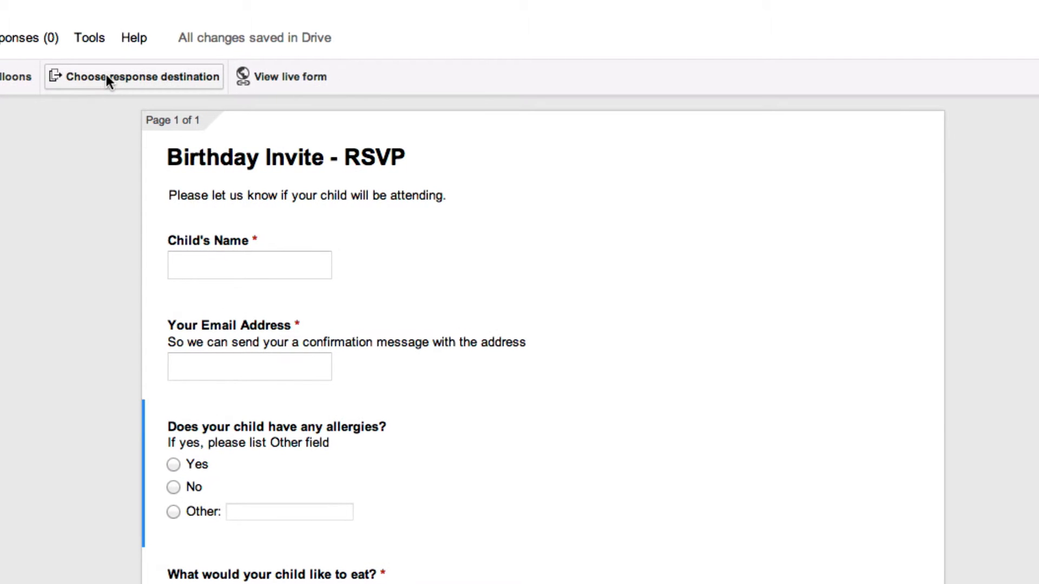
left_click(108, 79)
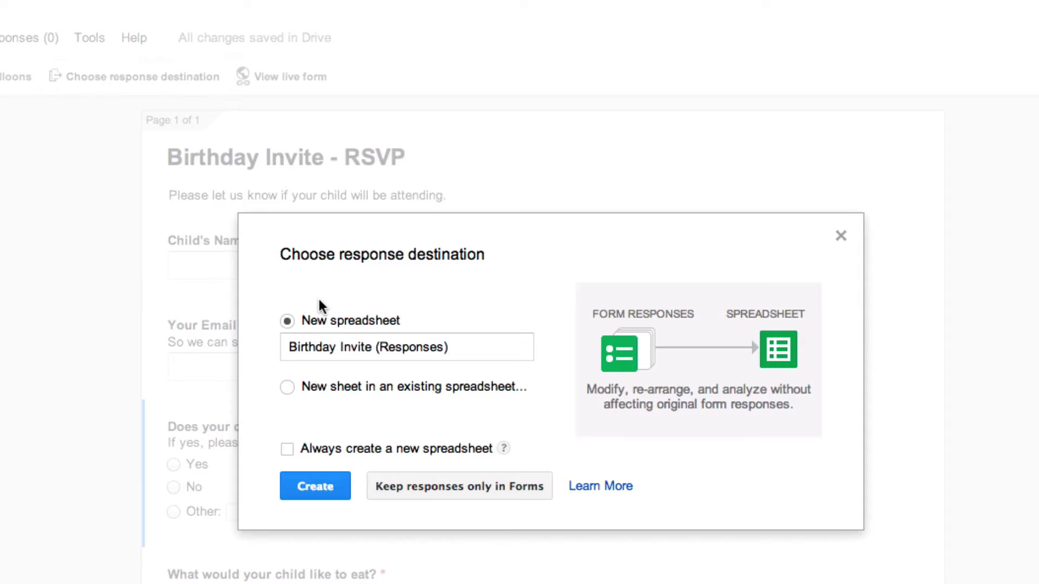
left_click(317, 486)
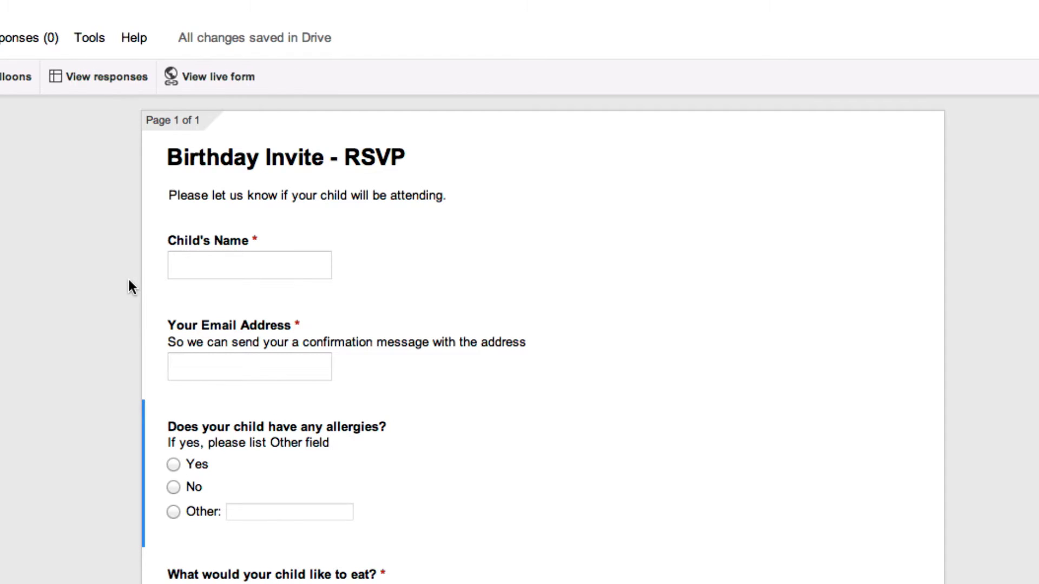
left_click(115, 82)
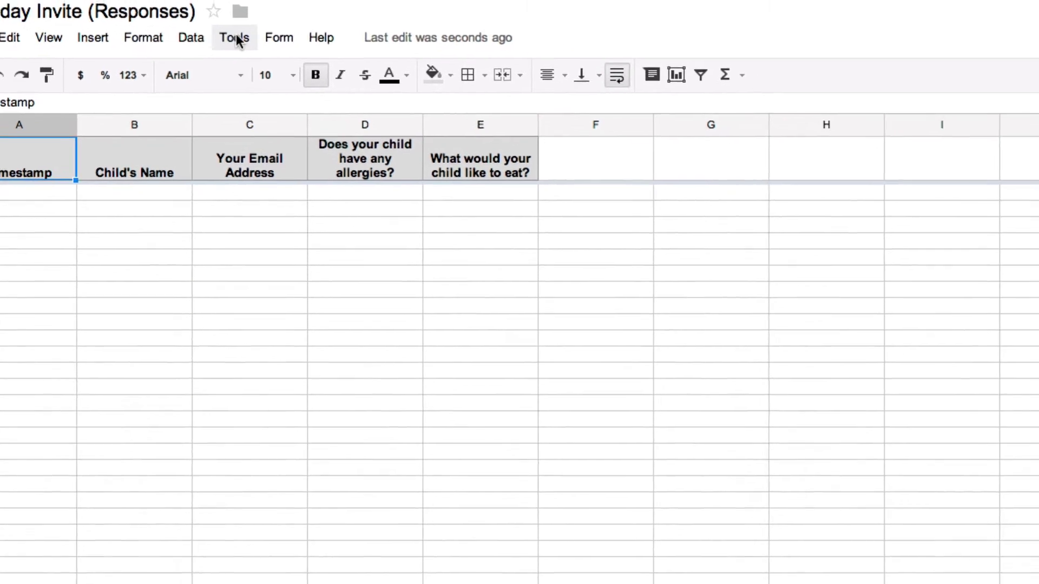
Step: Open the Script gallery from the responses spreadsheet's Tools menu
left_click(291, 49)
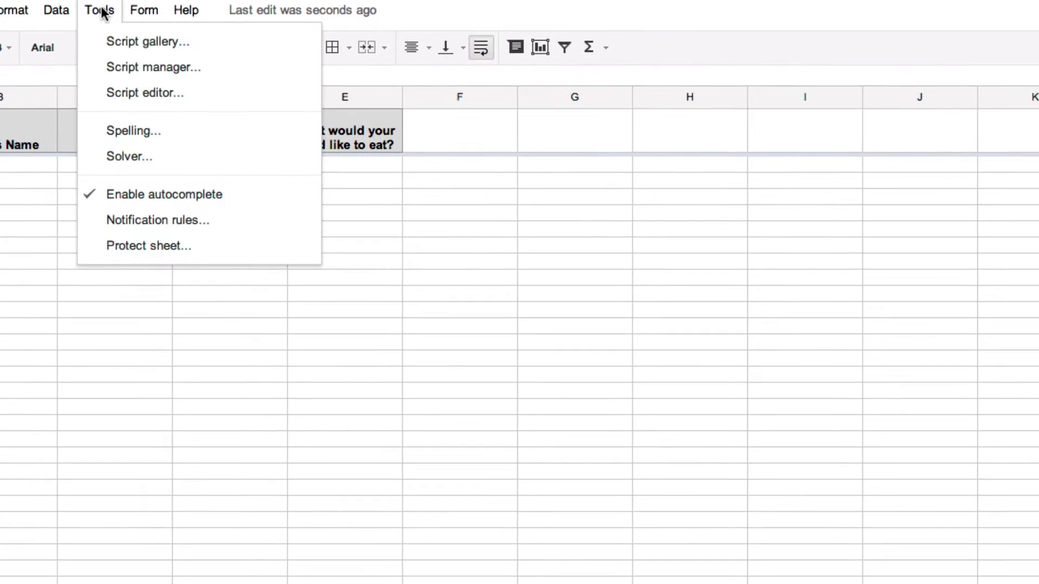
left_click(111, 40)
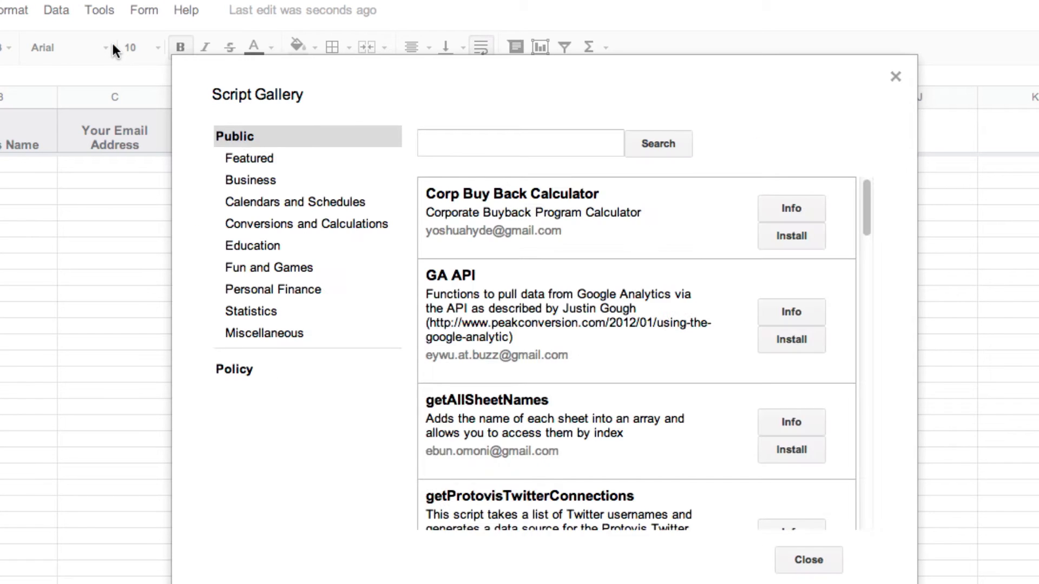
Step: Search the script gallery for FormEmailer and install it
type("FormEmailer")
key("Return")
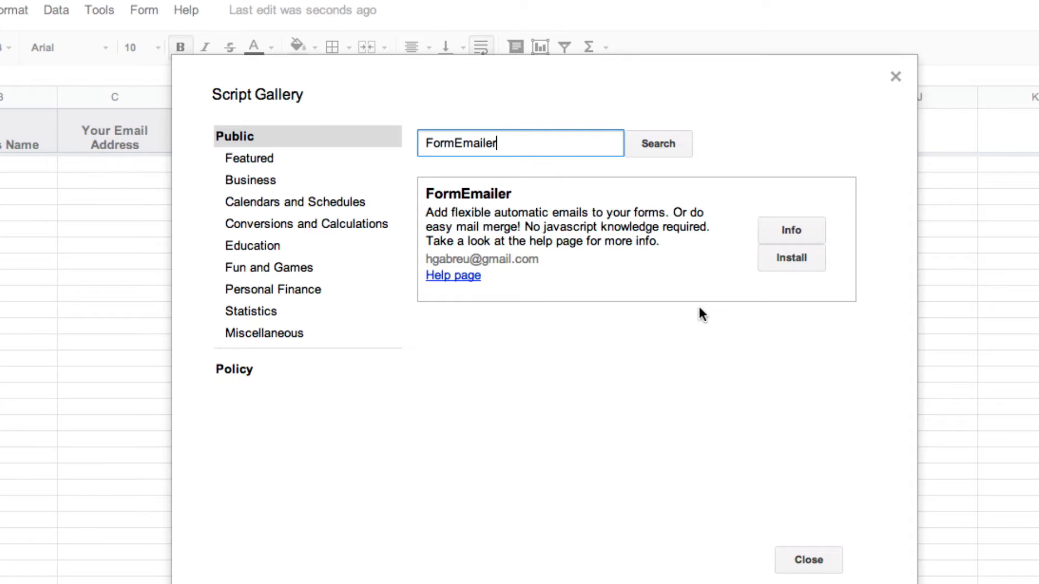
left_click(798, 258)
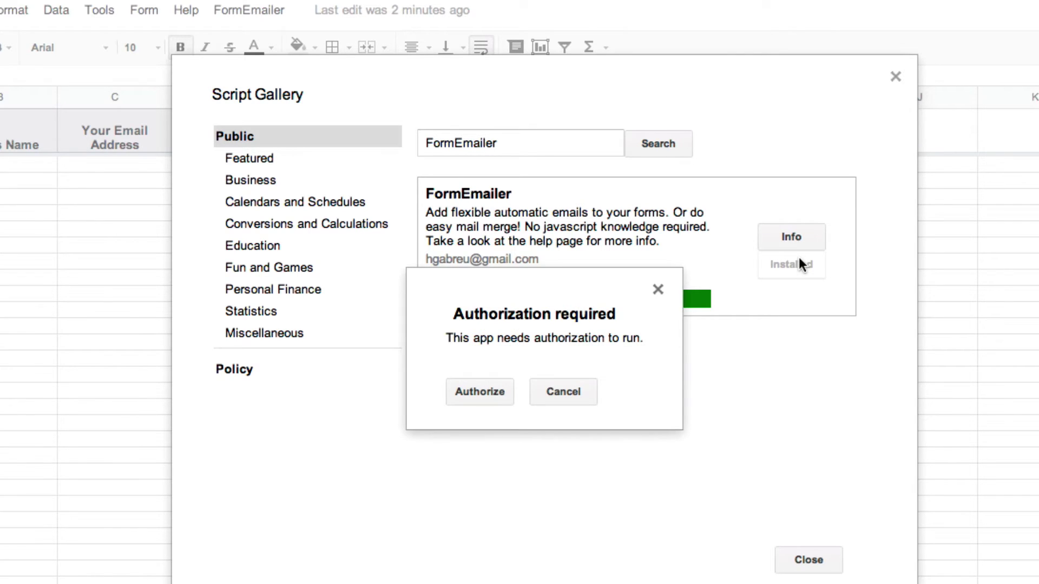
Step: Authorize FormEmailer, accept its requested permissions, and close the gallery
left_click(484, 389)
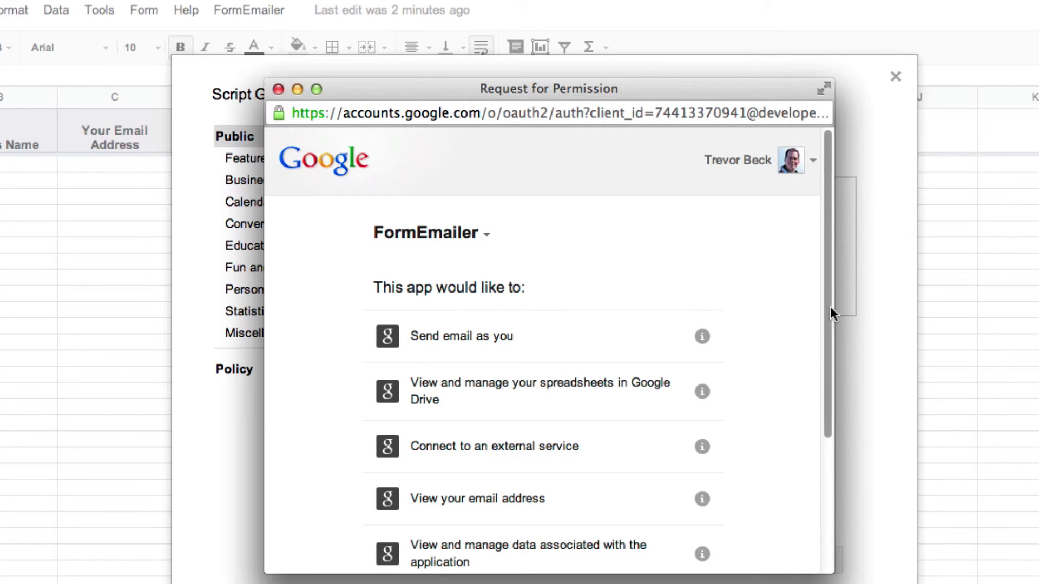
left_click_drag(826, 310, 821, 394)
scroll(821, 401, "down", 3)
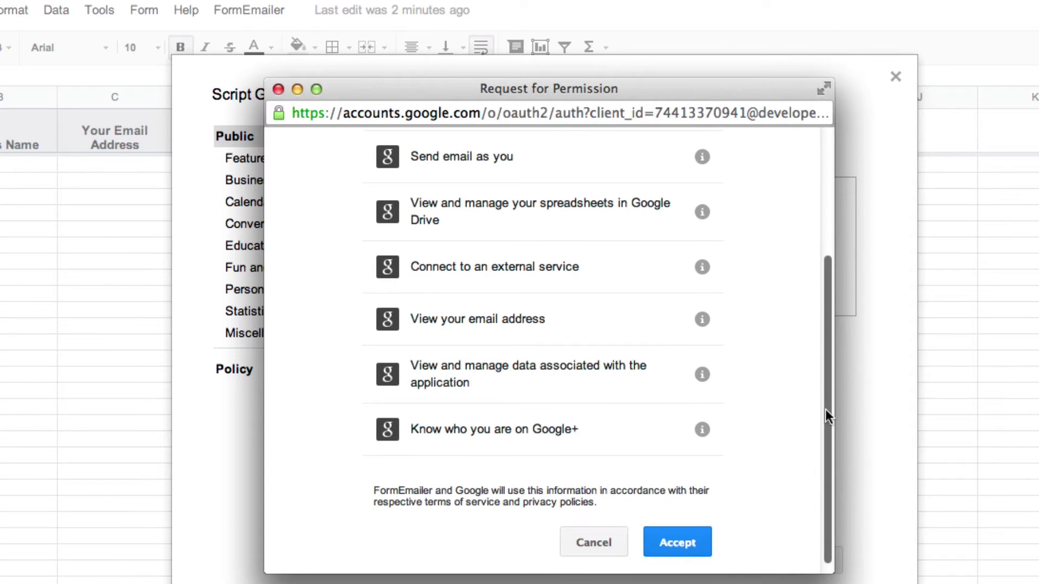
left_click(683, 543)
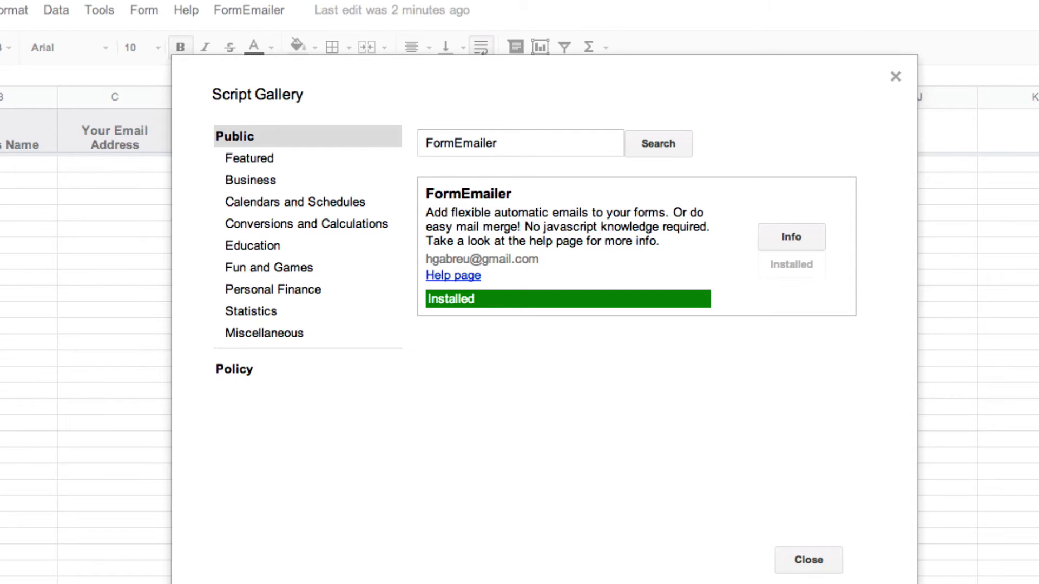
left_click(808, 561)
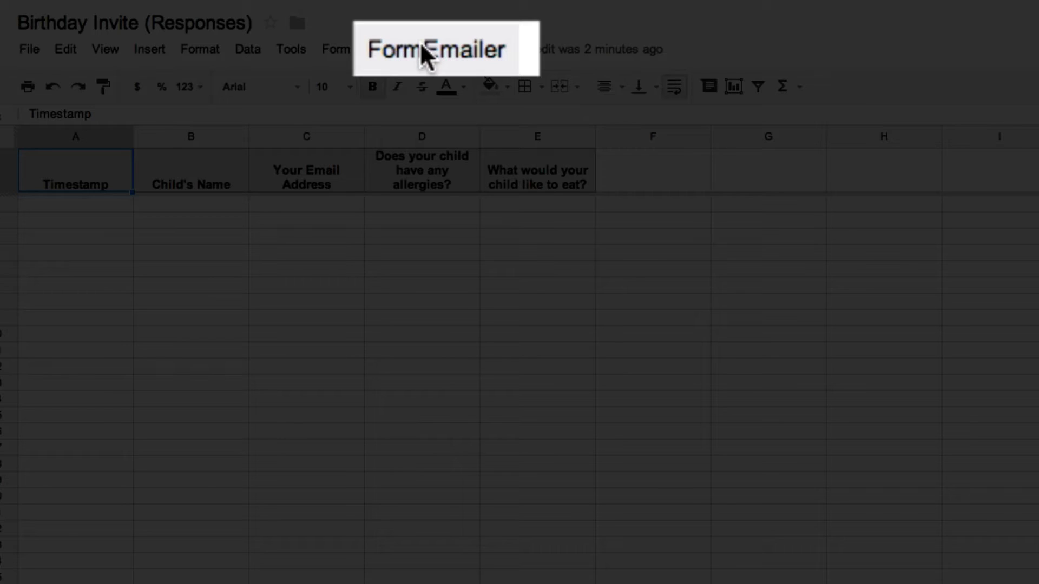
Step: Install FormEmailer for the Form Responses sheet in English (United States)
left_click(433, 46)
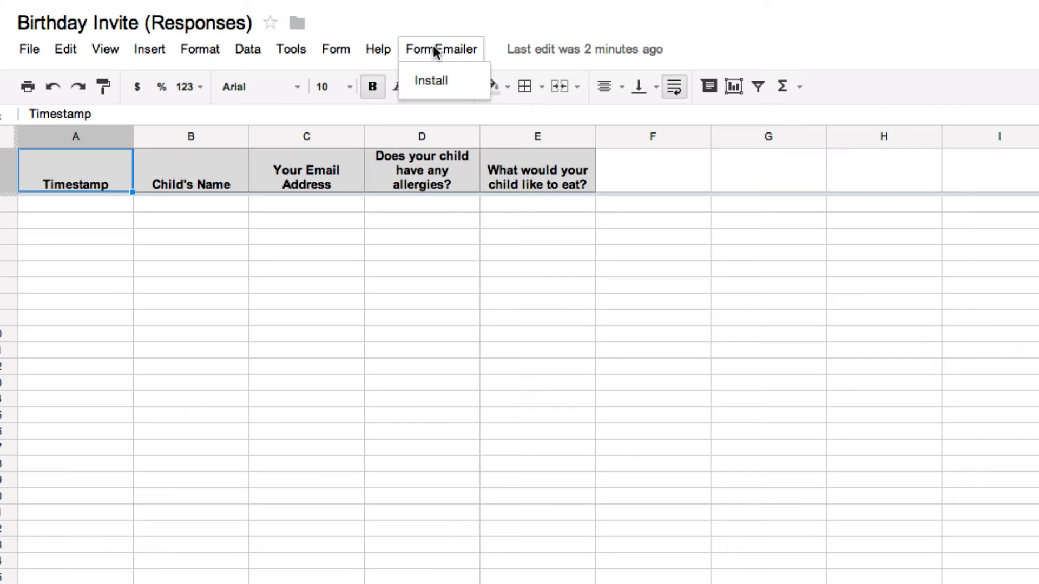
left_click(426, 80)
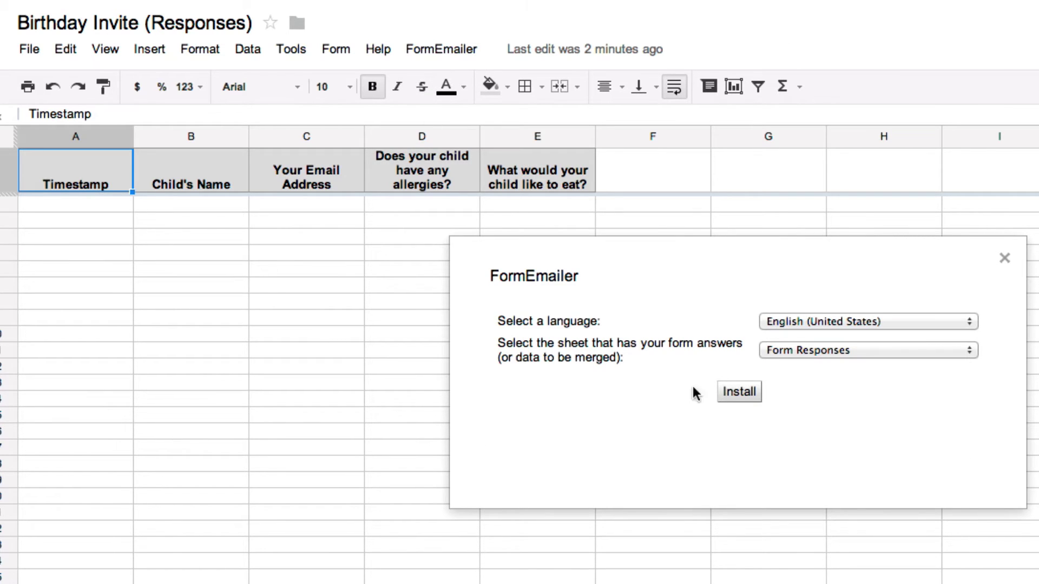
left_click(740, 392)
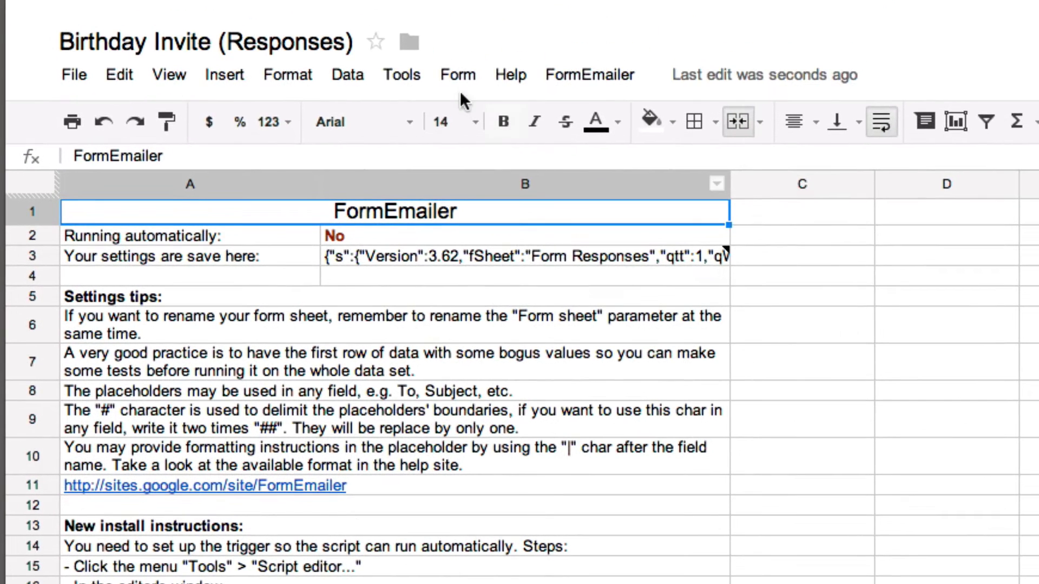
Step: Open the FormEmailer script editor and its project triggers list
left_click(398, 77)
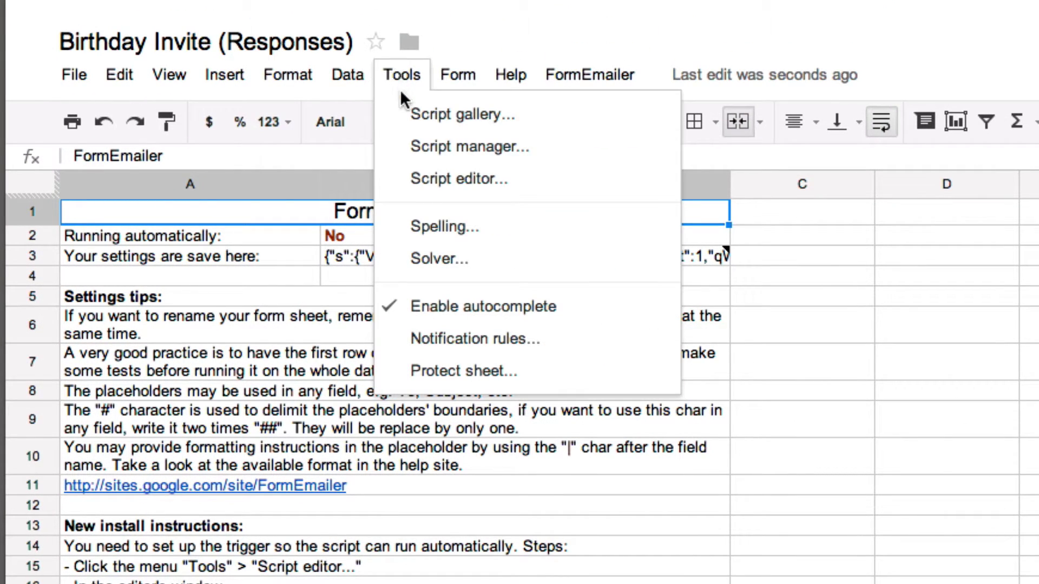
left_click(420, 178)
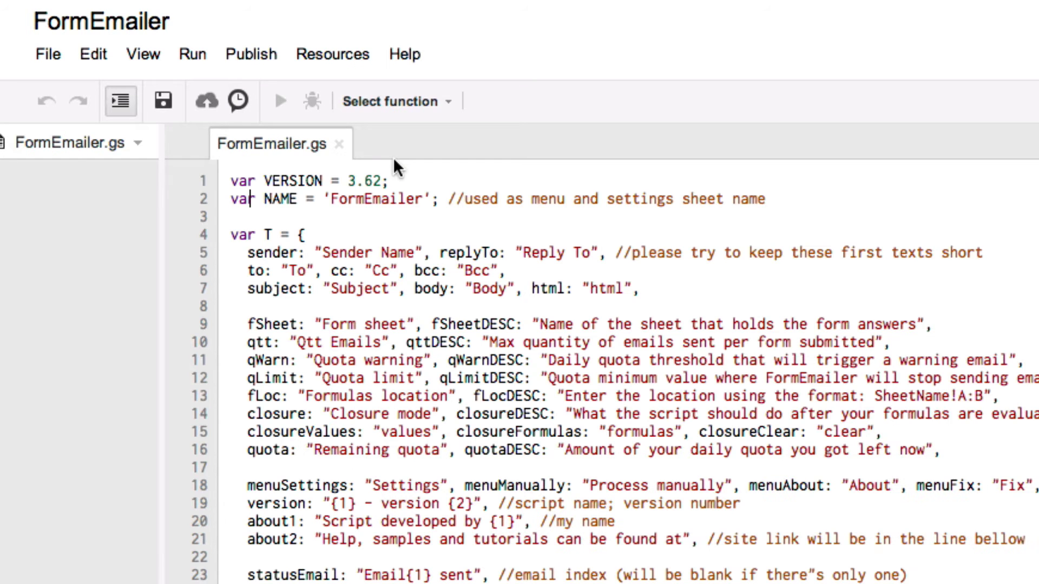
left_click(344, 56)
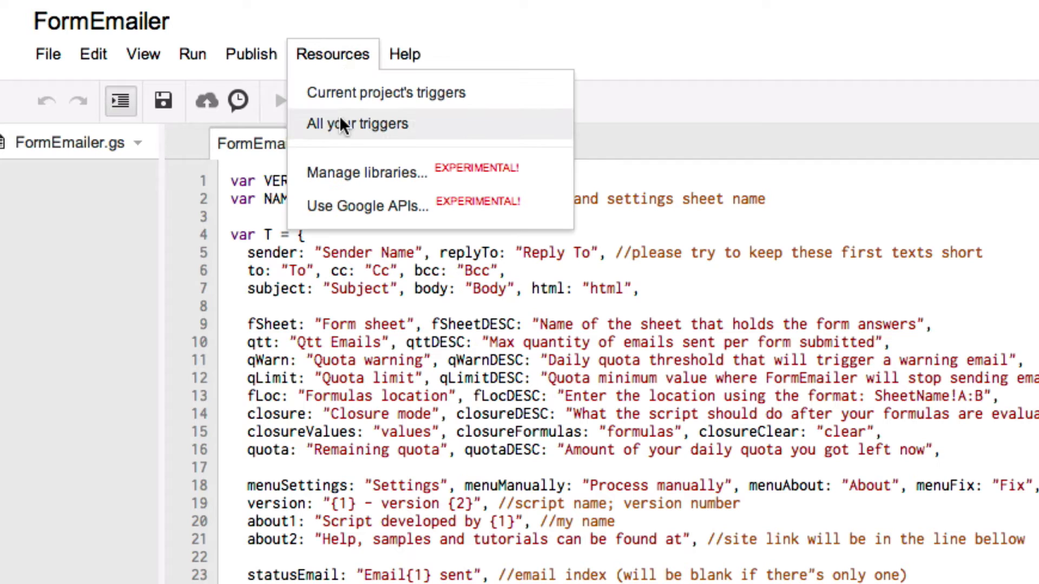
left_click(274, 86)
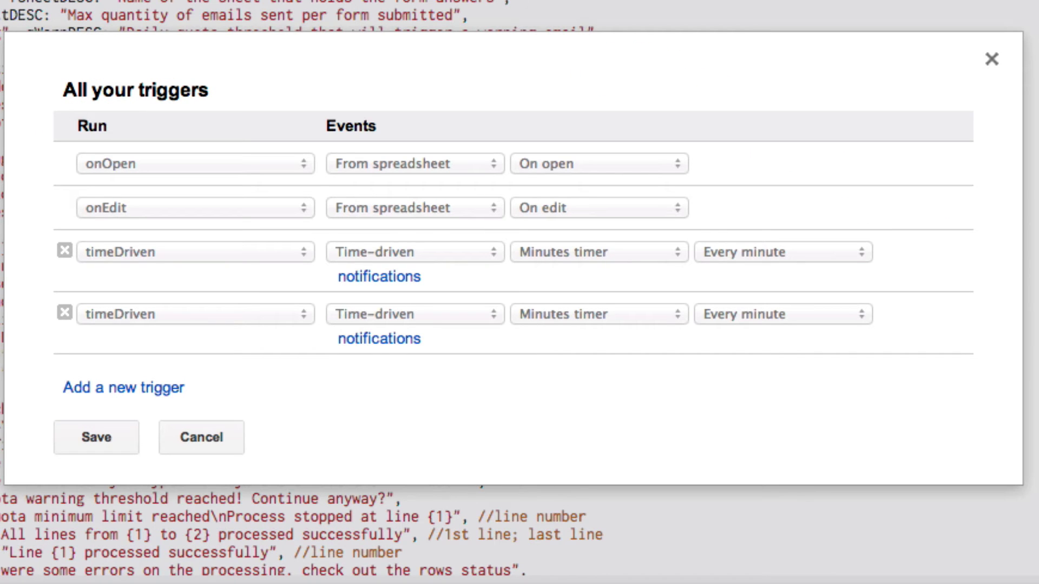
Step: Add a timeDriven trigger on a Minutes timer firing Every minute, and save it
left_click(144, 389)
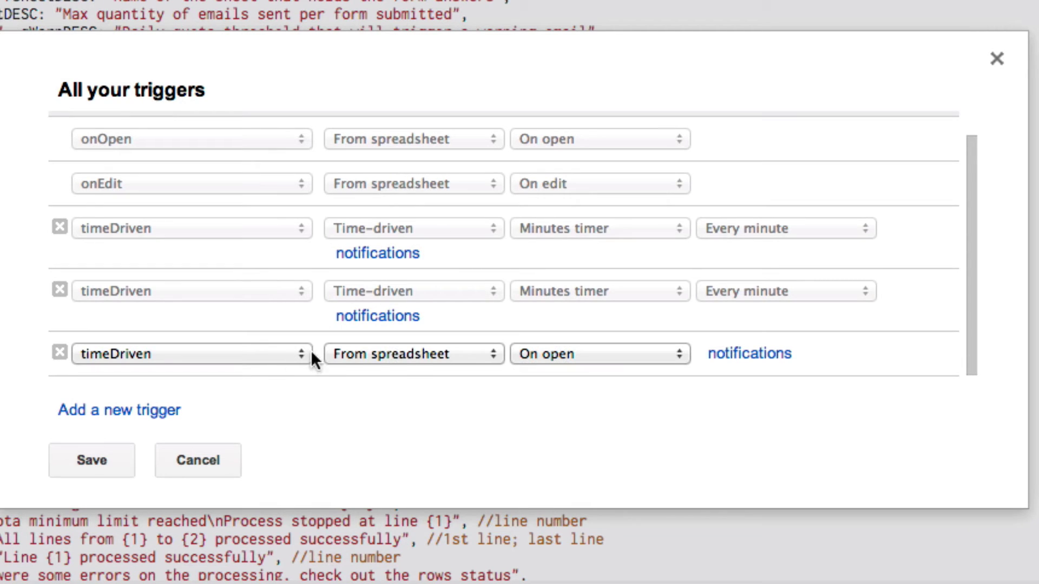
left_click(408, 351)
left_click(404, 365)
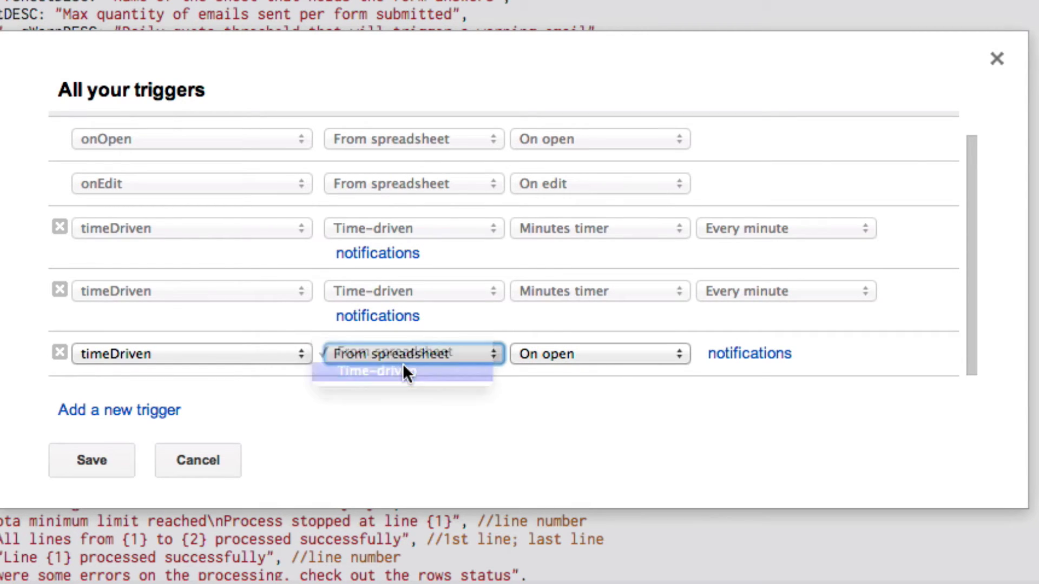
left_click(556, 354)
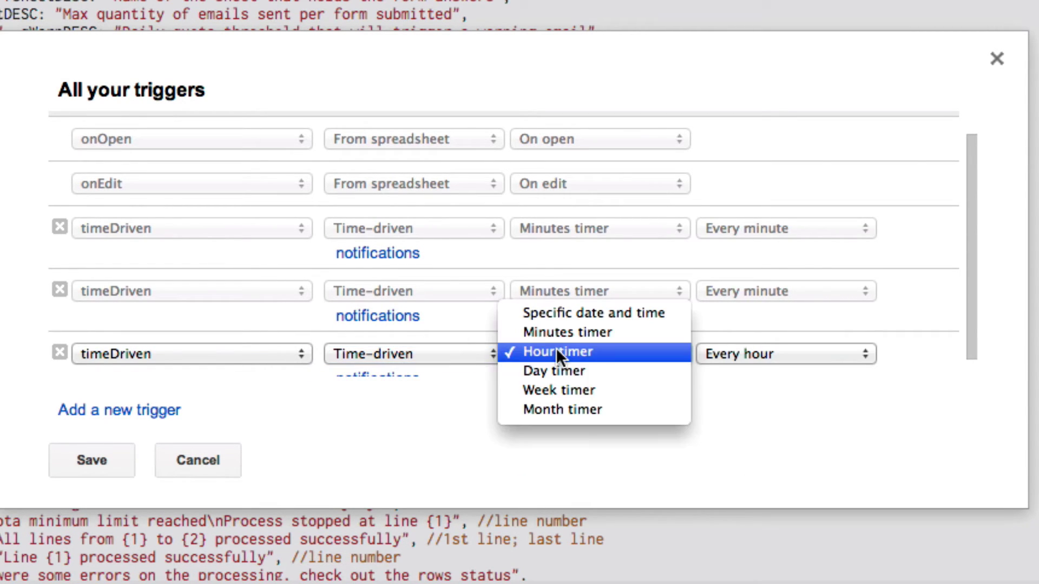
left_click(560, 329)
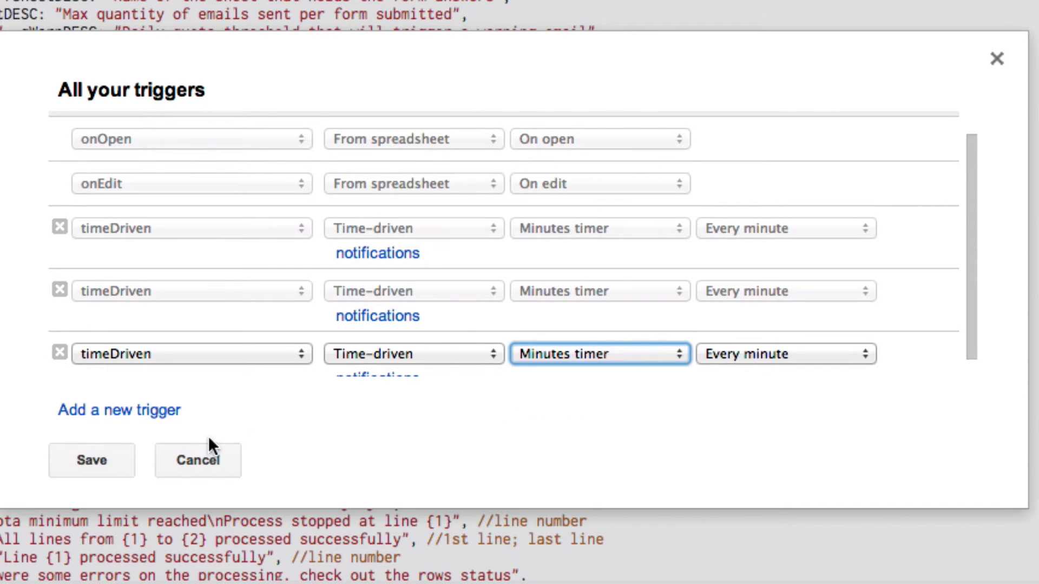
left_click(102, 458)
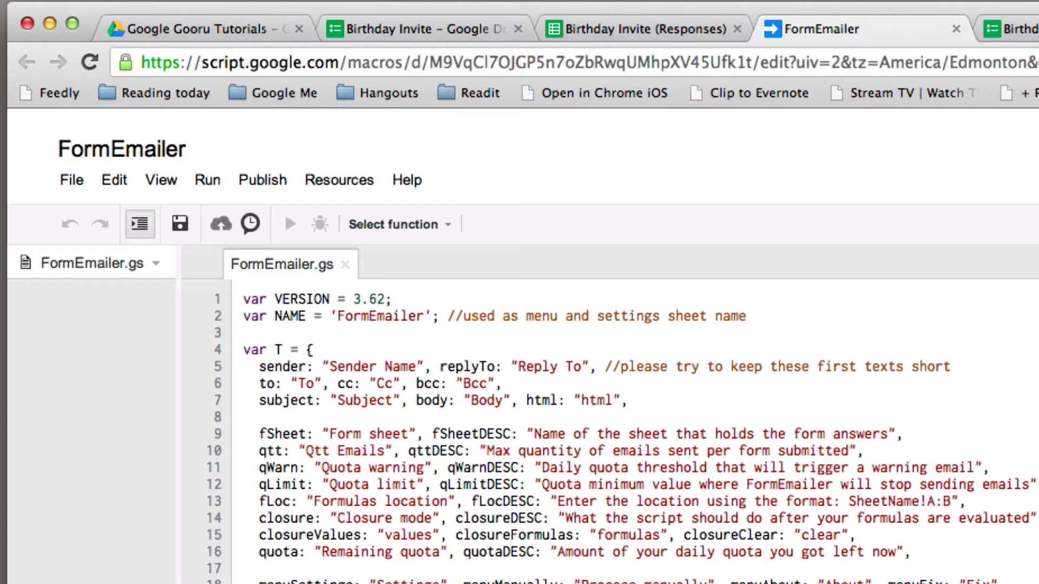
Step: Close the script editor and open FormEmailer Settings from the Form Responses sheet
left_click(956, 30)
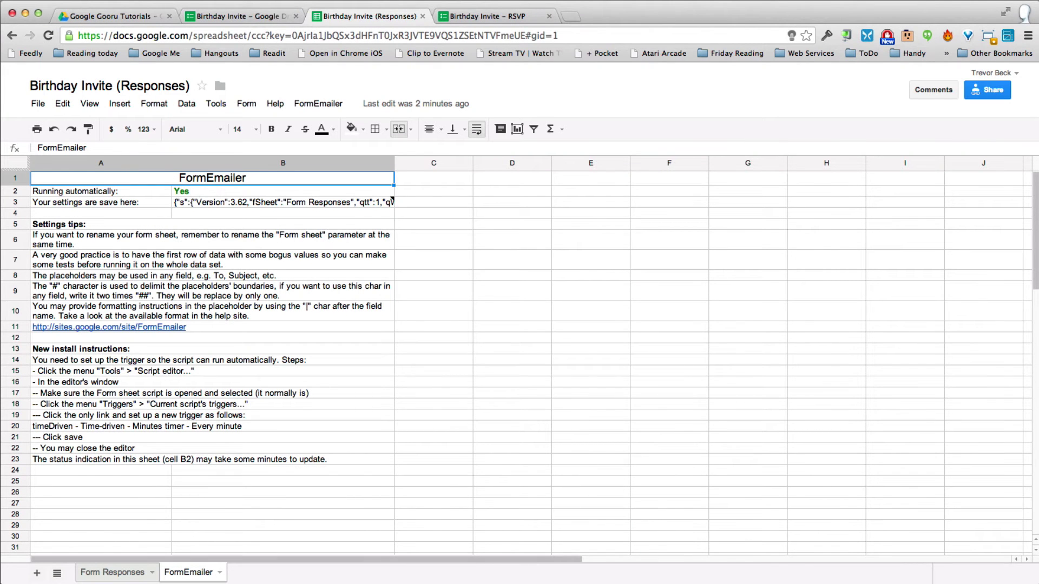
left_click(123, 574)
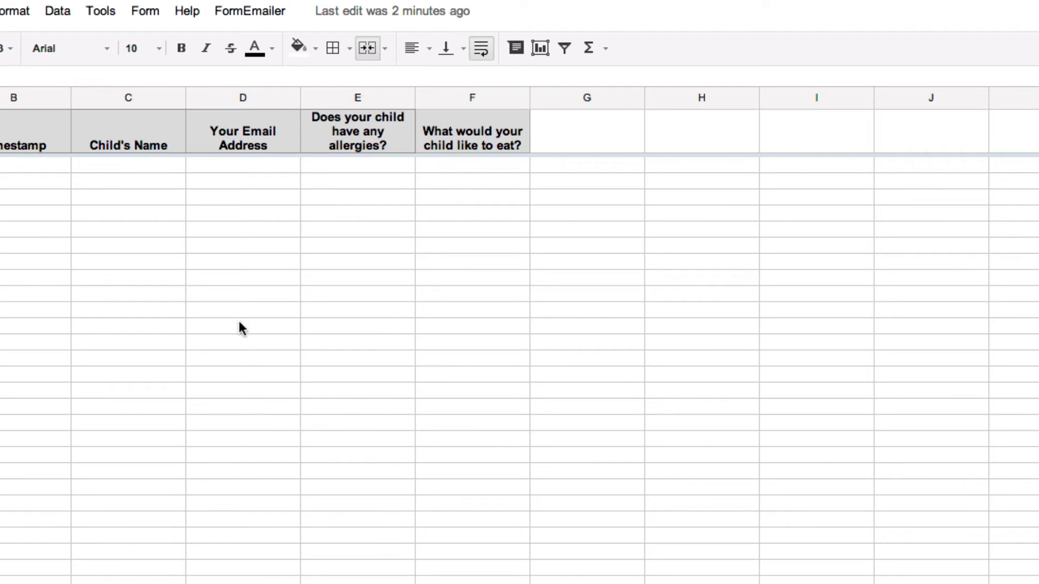
left_click(260, 15)
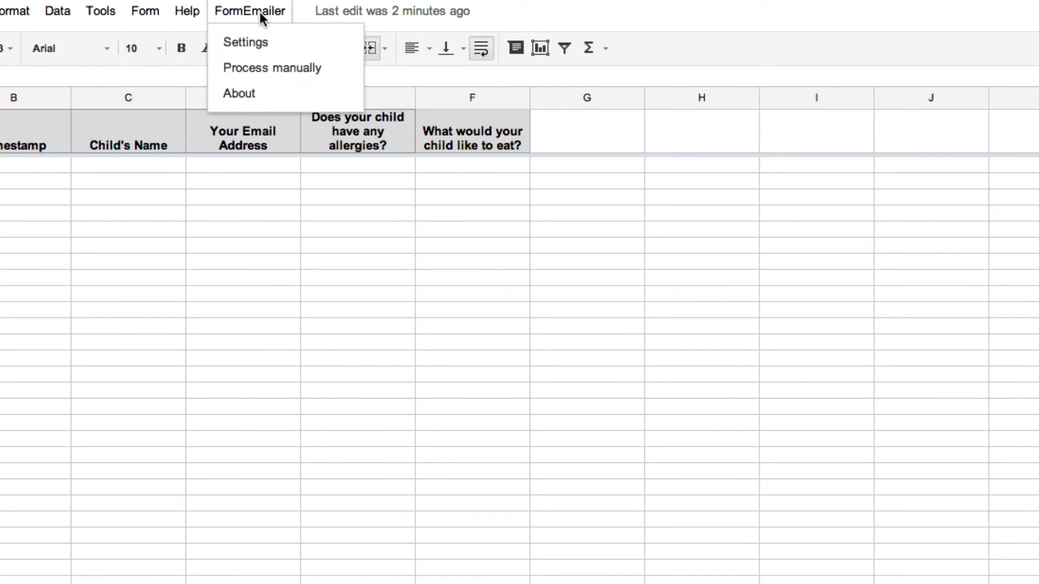
left_click(249, 42)
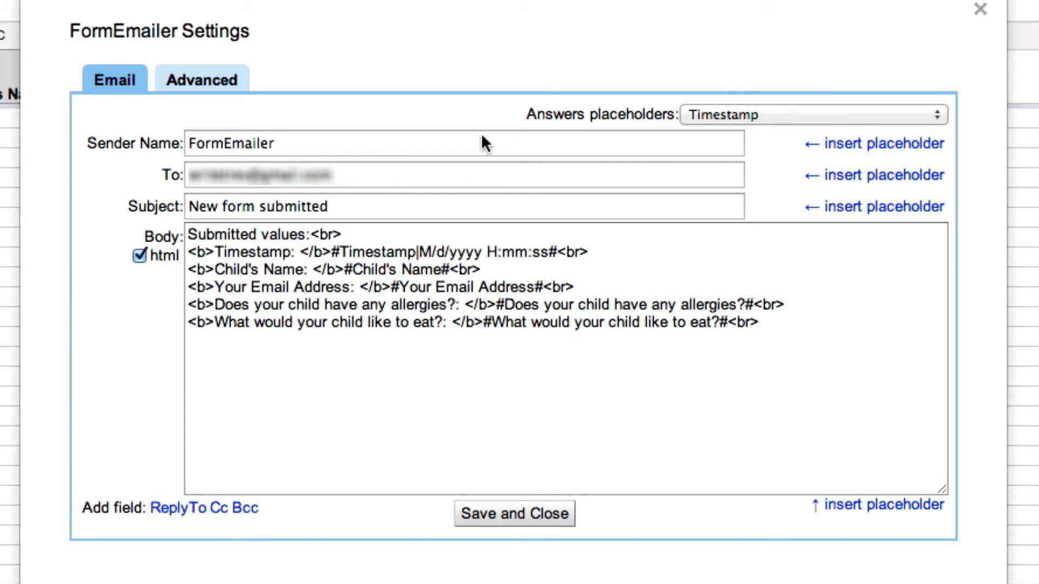
Step: Add the #Your Email Address# placeholder to the To recipients and begin the body's party message
left_click(379, 177)
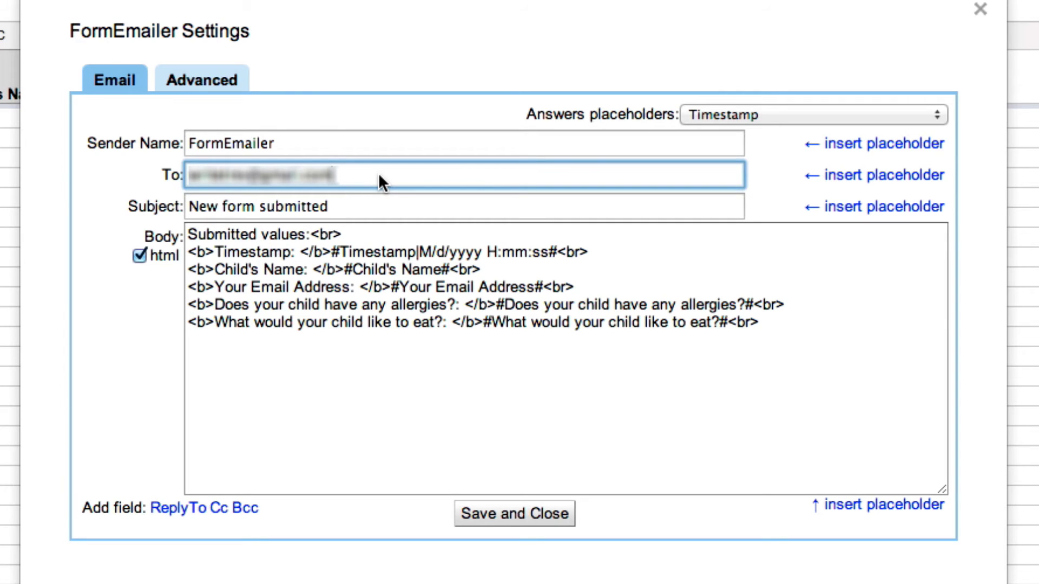
type(",")
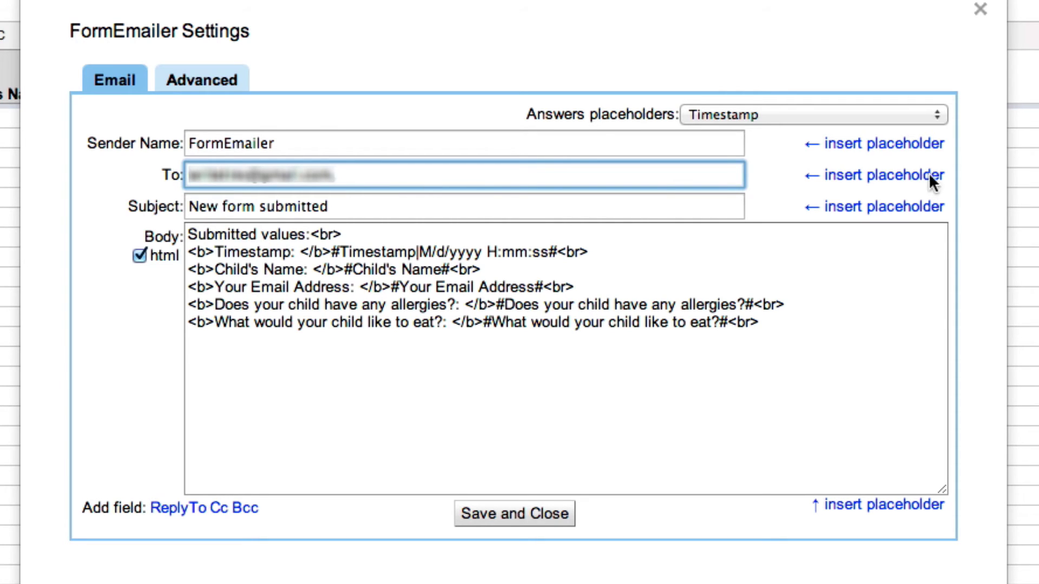
left_click(906, 112)
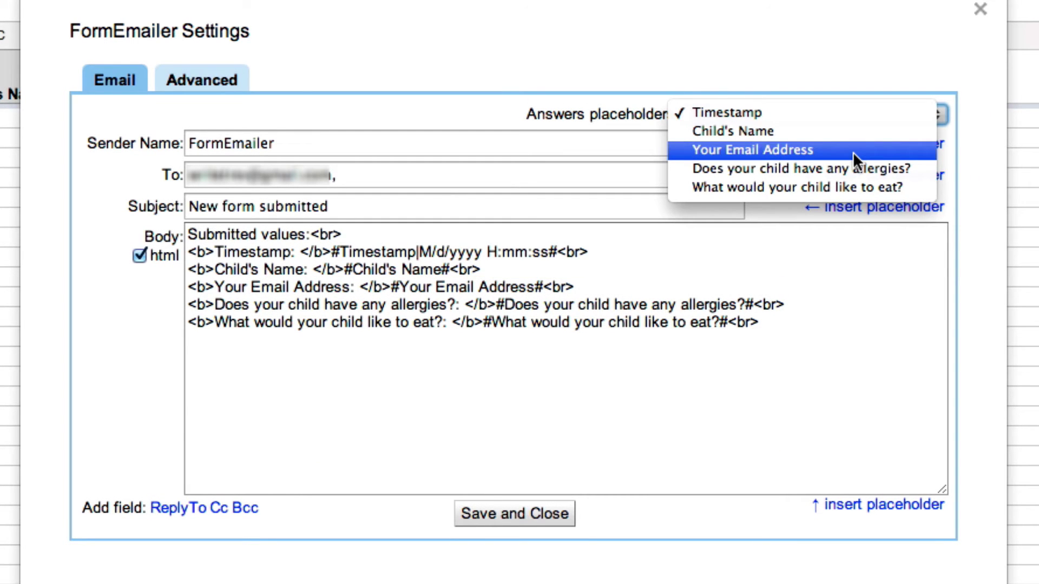
key("Escape")
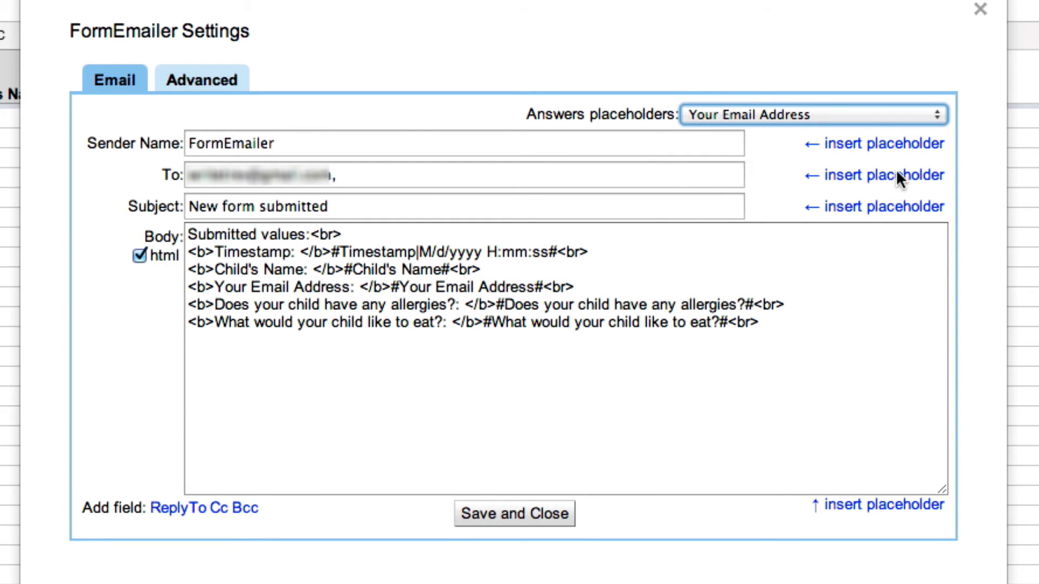
left_click(896, 175)
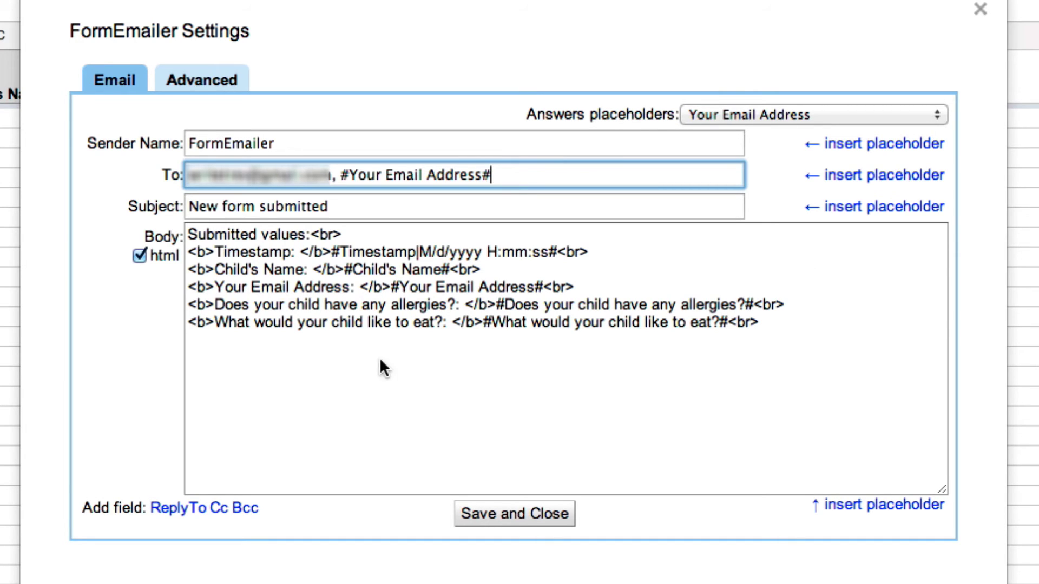
left_click(258, 173)
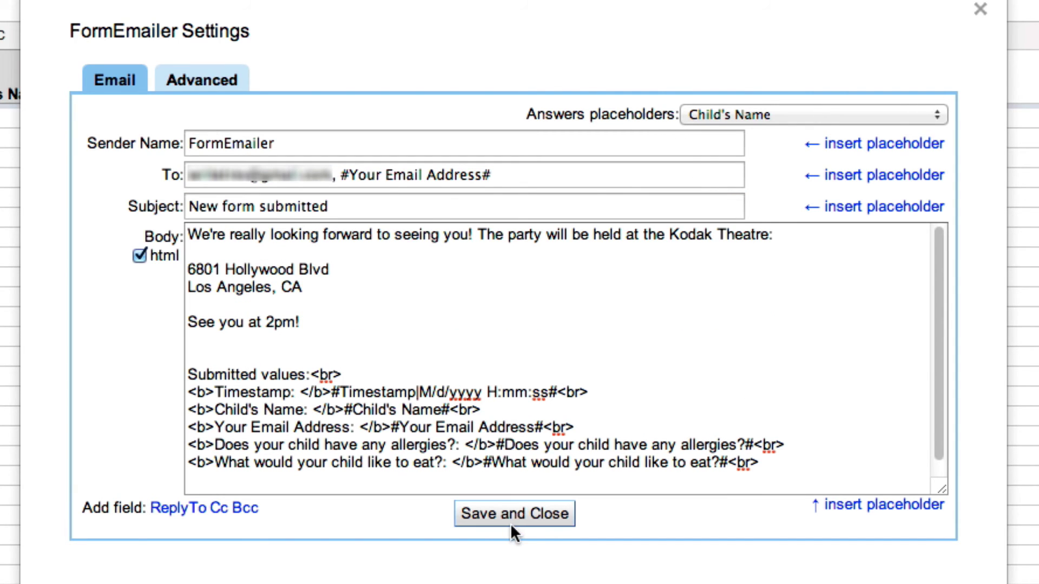
Step: Save the FormEmailer settings and confirm the RSVP row's status reads Email sent
left_click(517, 517)
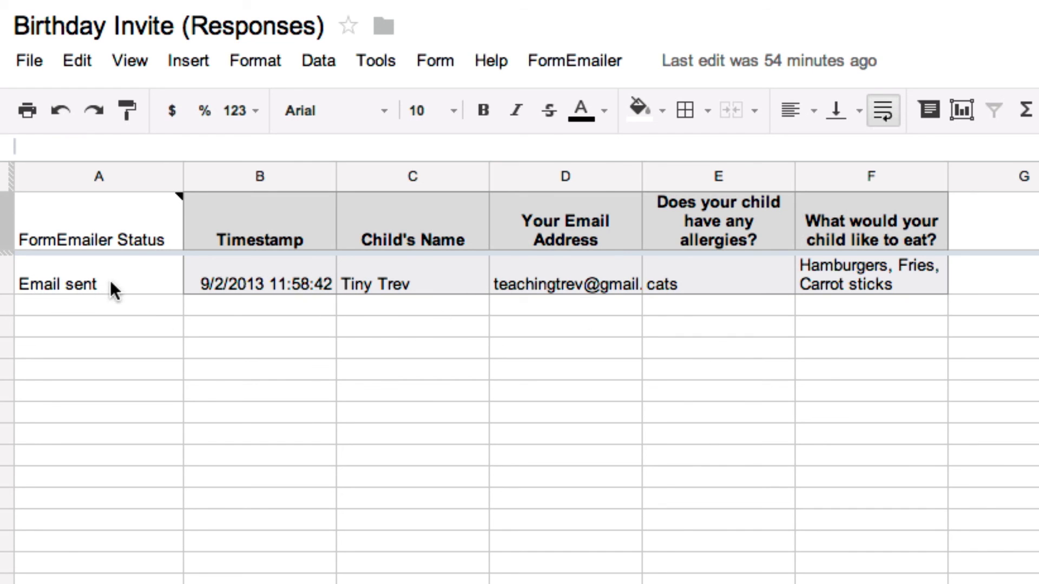
mouse_move(134, 240)
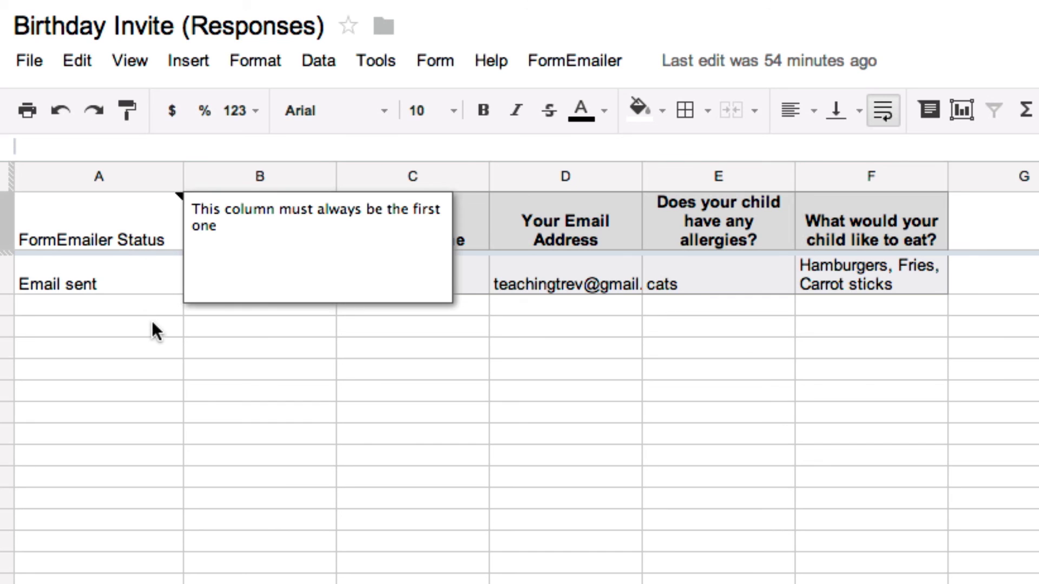